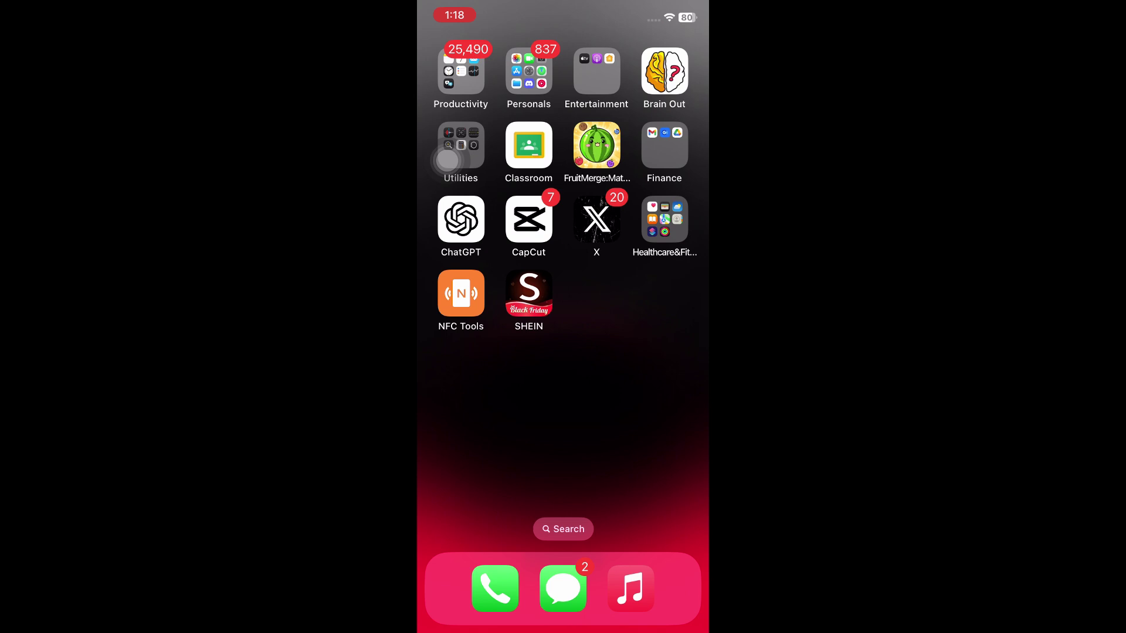
Step: Launch SHEIN from the home screen icon to reach its shop home page
click(528, 294)
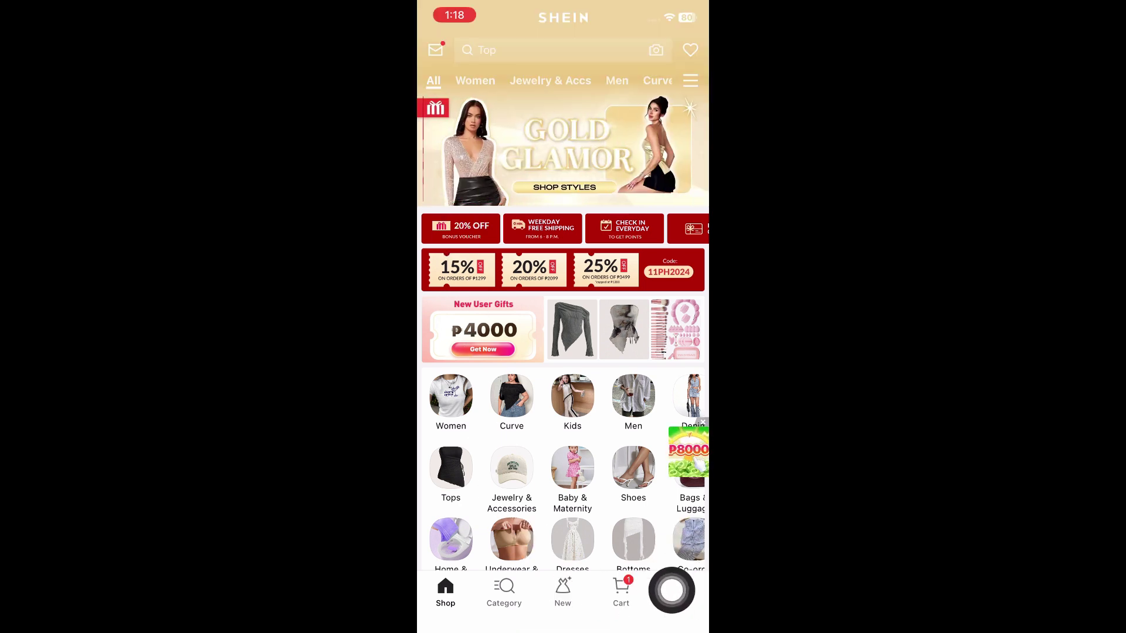
Step: Go to the Me account page from the bottom navigation bar
click(679, 594)
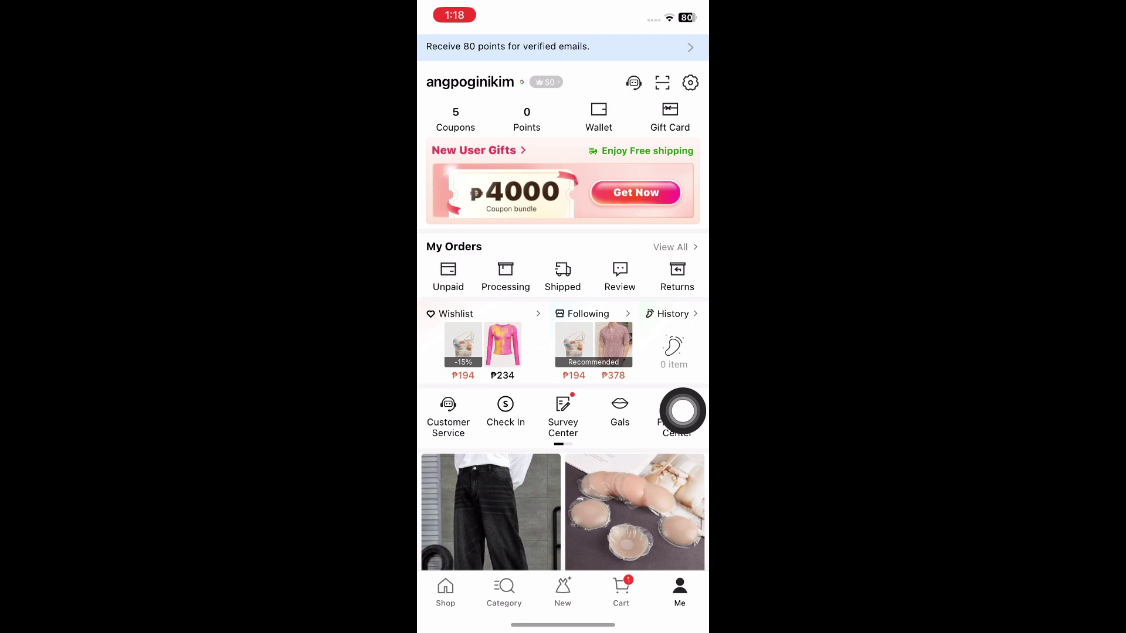
Step: Open Returns under My Orders and check the empty return orders list
click(678, 274)
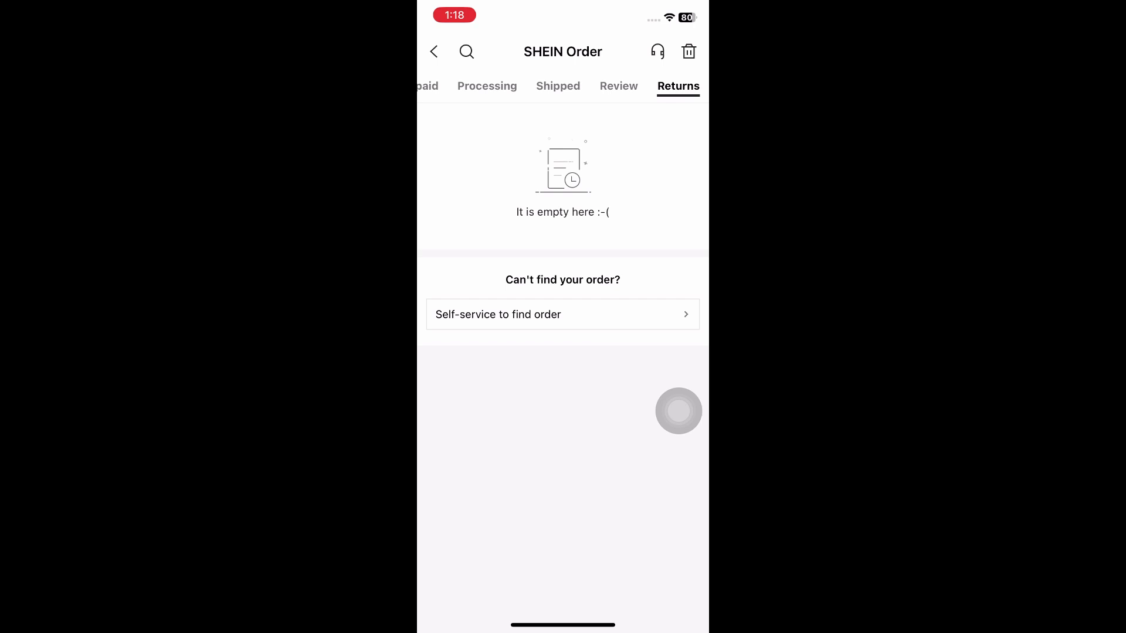
mouse_move(679, 411)
mouse_down()
mouse_move(631, 176)
mouse_move(679, 396)
mouse_up()
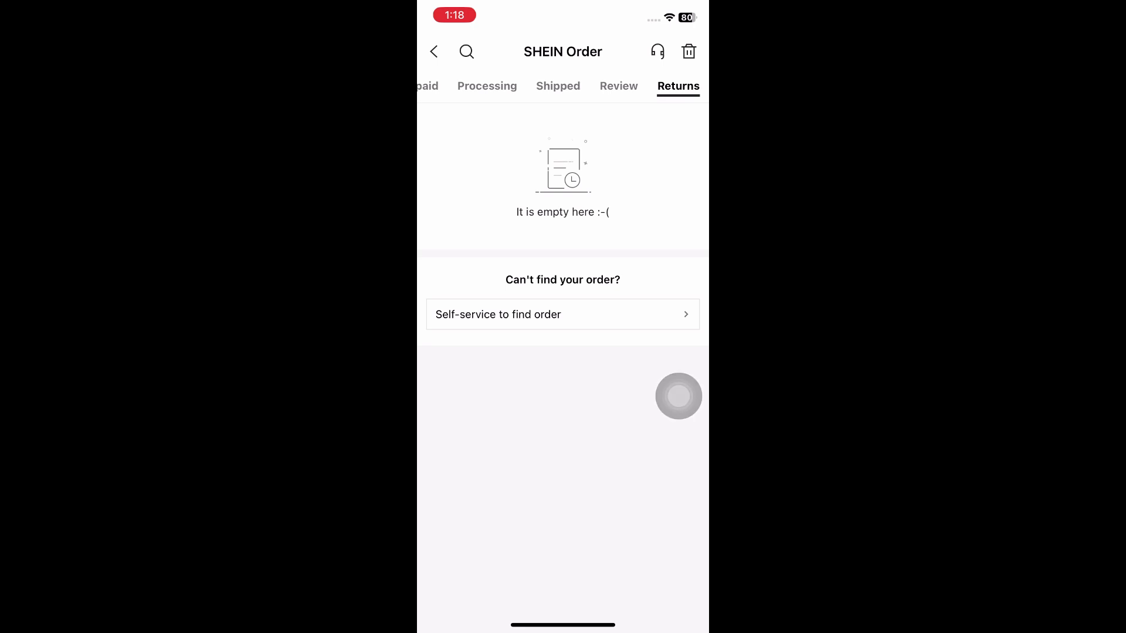